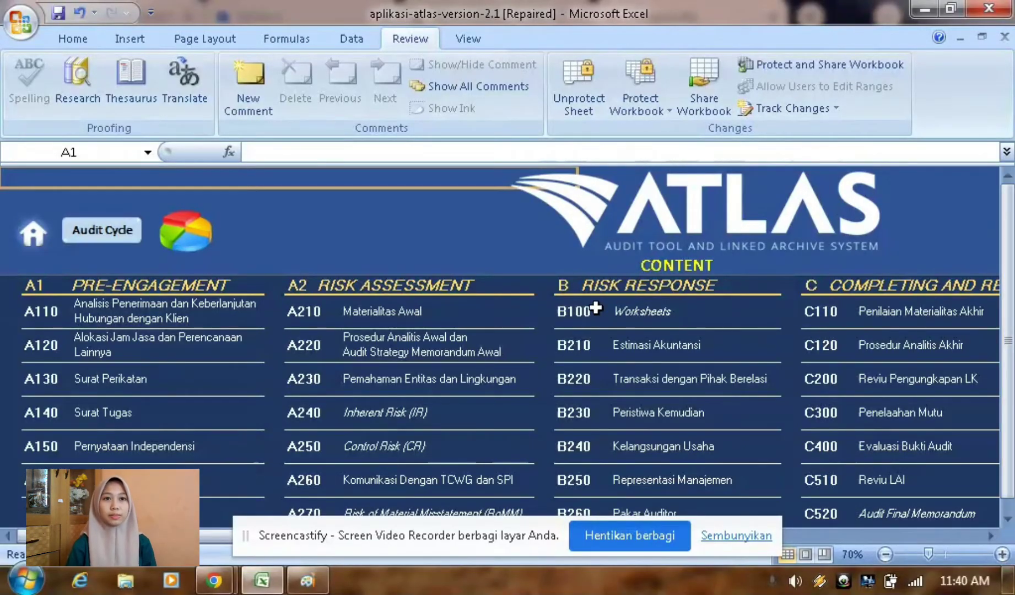
- Open the B100 Worksheets index from the content page and review its client fields and activity list
click(562, 321)
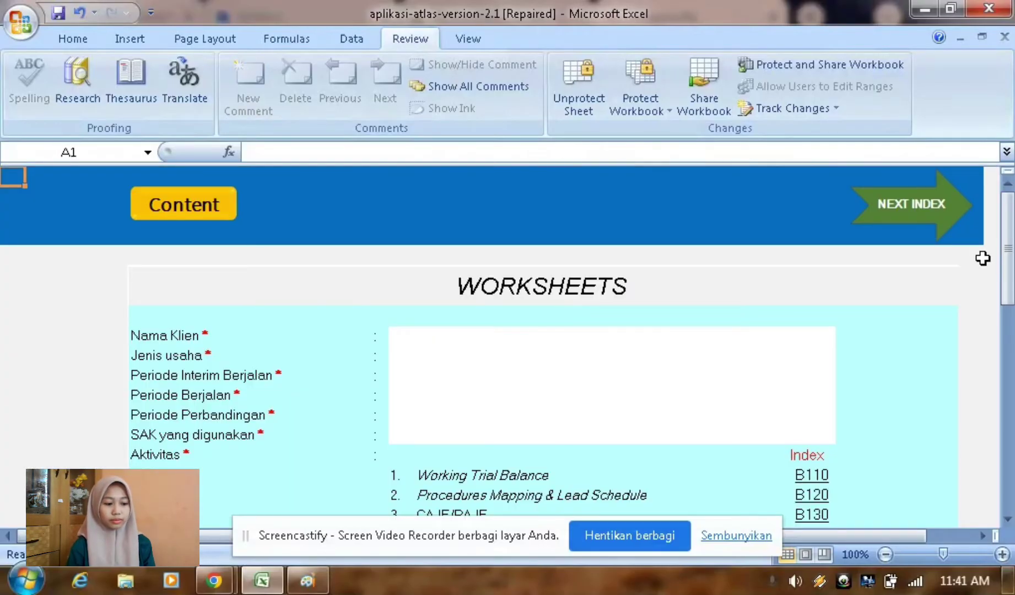
drag(1012, 276, 1013, 298)
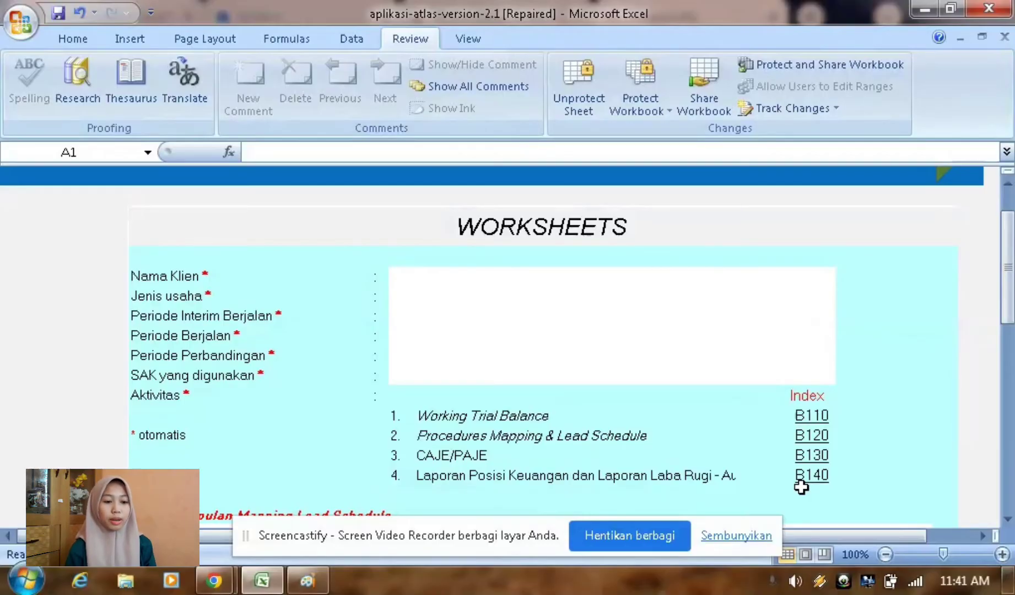
click(1007, 519)
click(1008, 519)
click(1008, 519)
click(1007, 520)
click(1007, 520)
click(1008, 519)
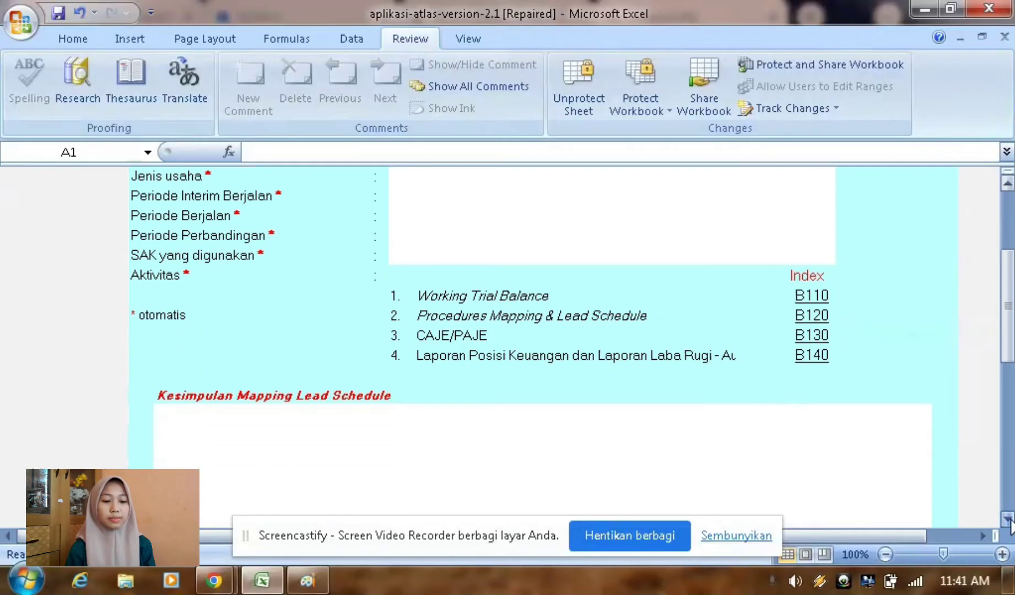
- Examine the Kesimpulan Mapping Lead Schedule and Kesimpulan CAJE/PAJE boxes below the activity list
click(1008, 519)
click(1008, 520)
click(1008, 520)
click(1008, 520)
click(1008, 520)
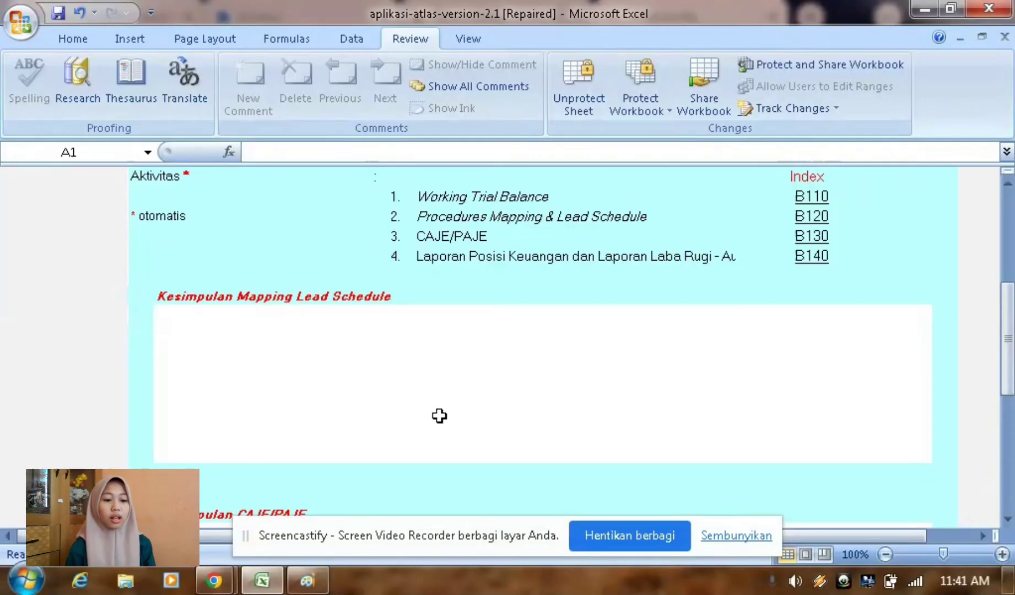
drag(1008, 337, 1007, 389)
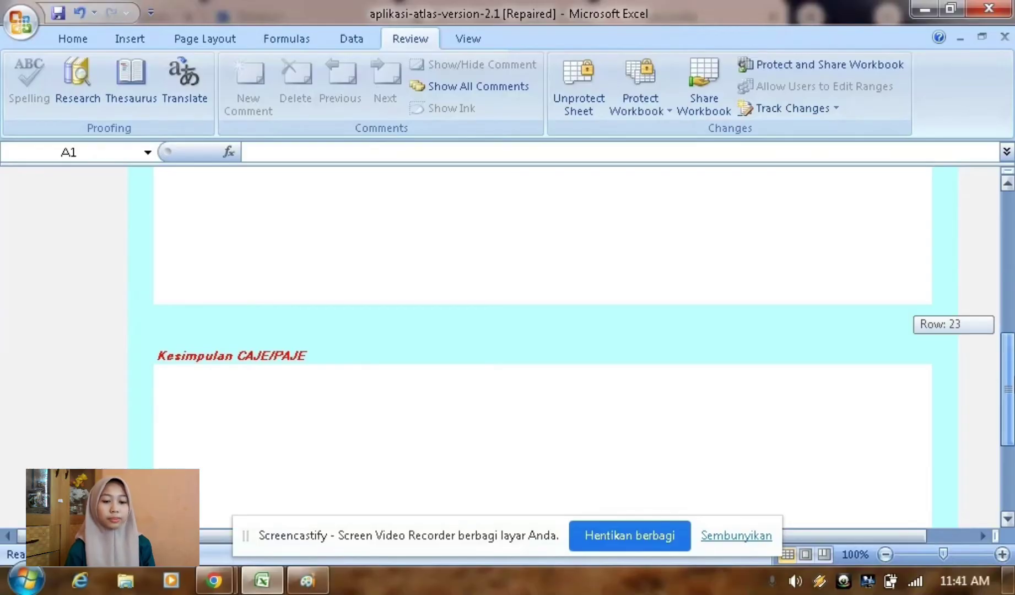
drag(1007, 389, 1007, 306)
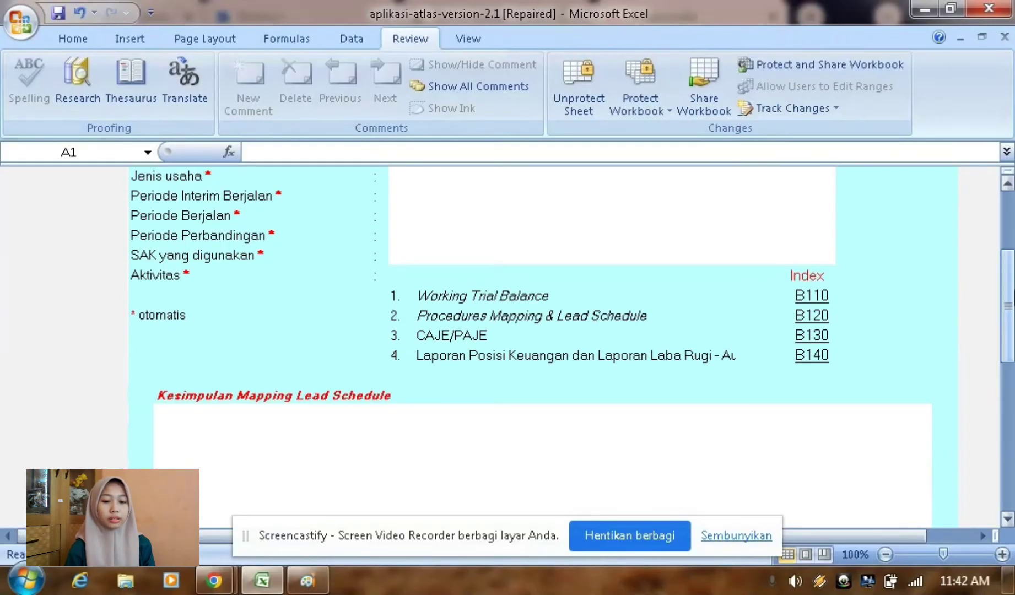
- Open the B110 Working Trial Balance sheet and examine its header, account selection fields and trial balance columns
click(799, 297)
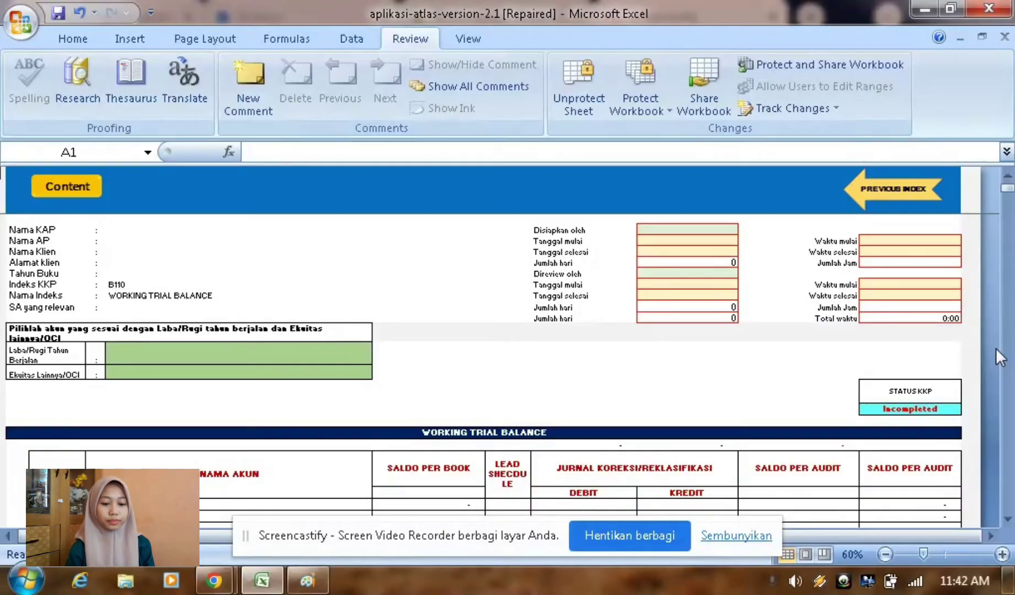
click(1010, 521)
click(1010, 520)
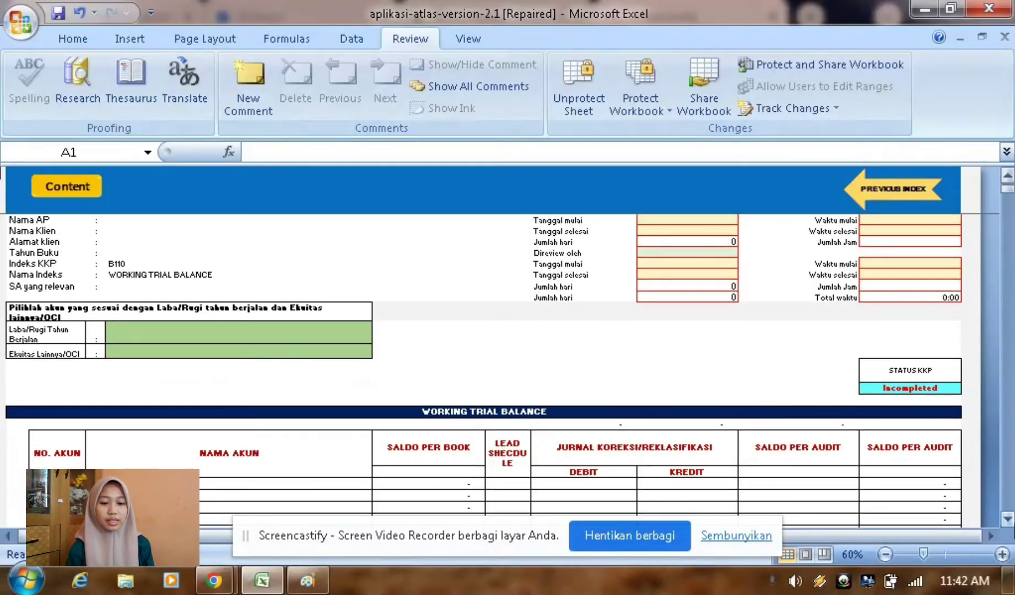
click(1011, 521)
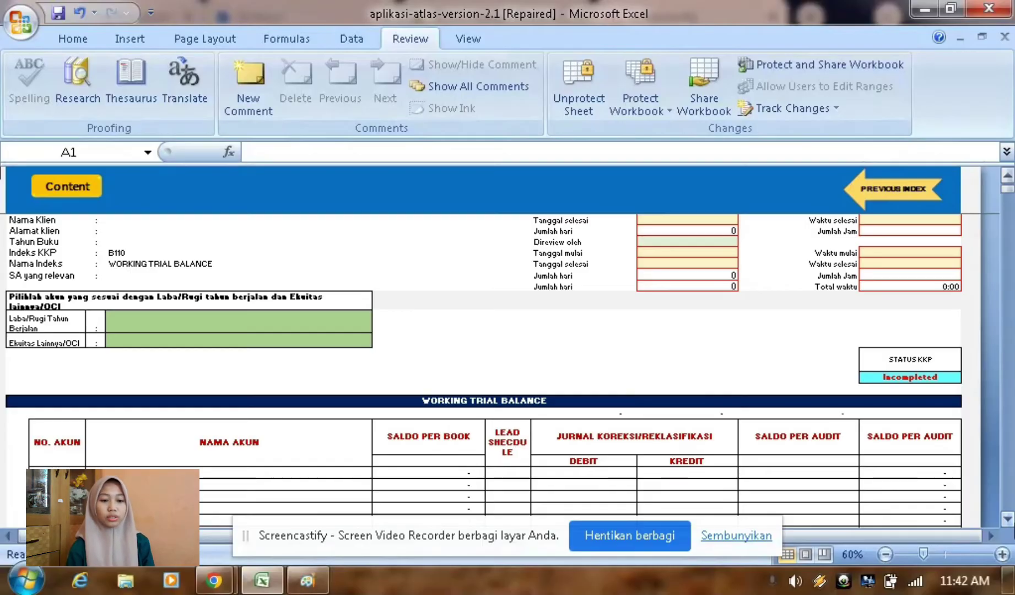
click(1007, 519)
click(1008, 518)
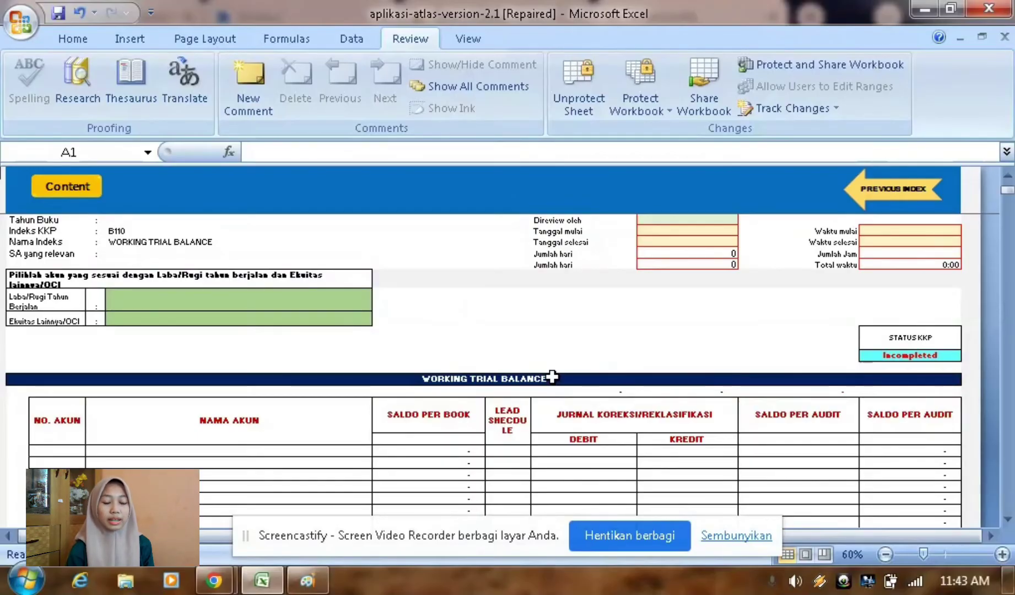
drag(1009, 192, 1009, 177)
click(1007, 519)
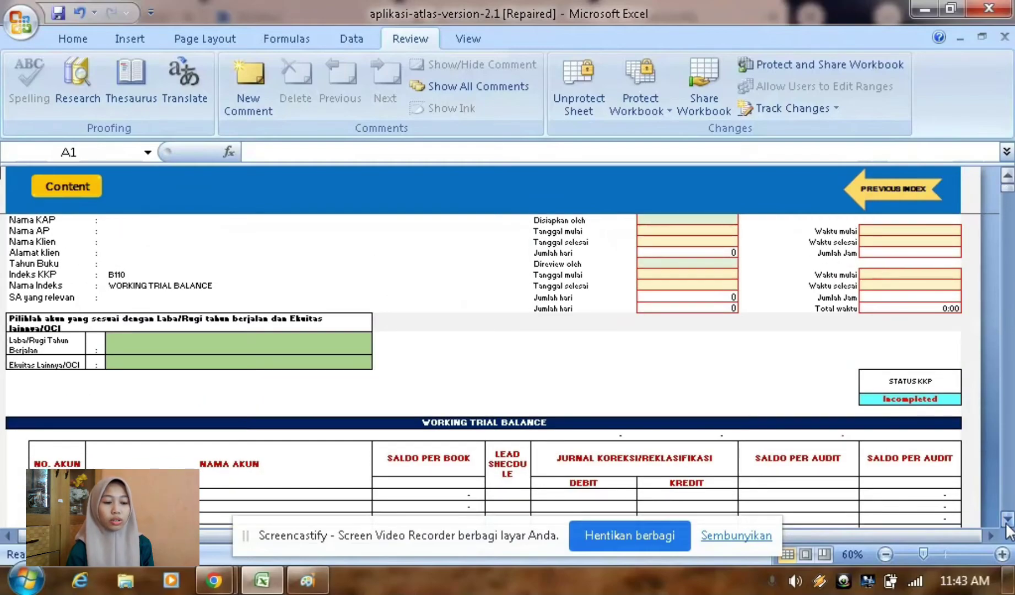
click(1008, 518)
click(1007, 519)
click(1007, 519)
click(1007, 519)
click(1007, 518)
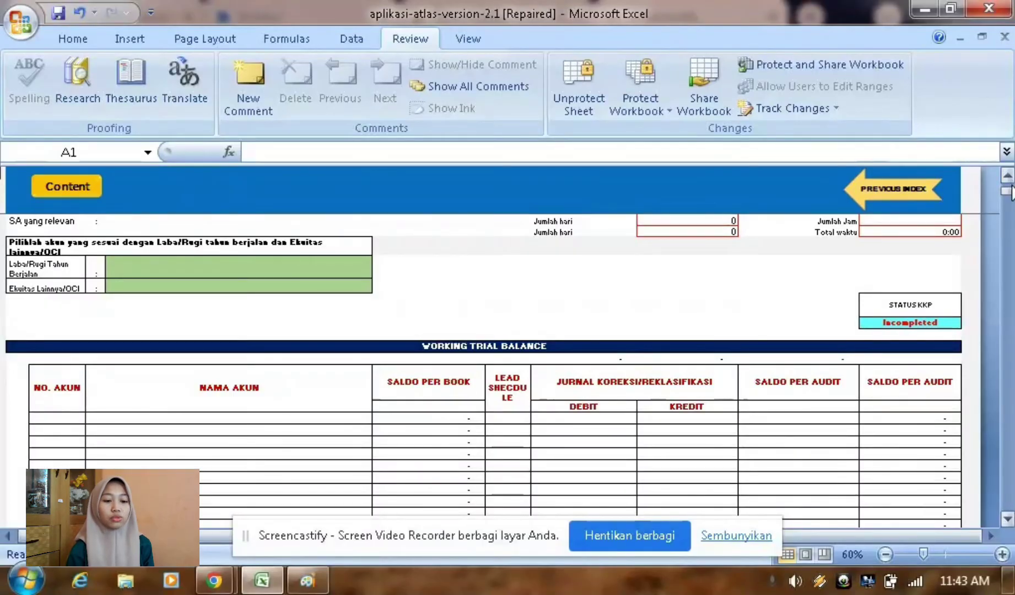
scroll(1011, 190, up, 3)
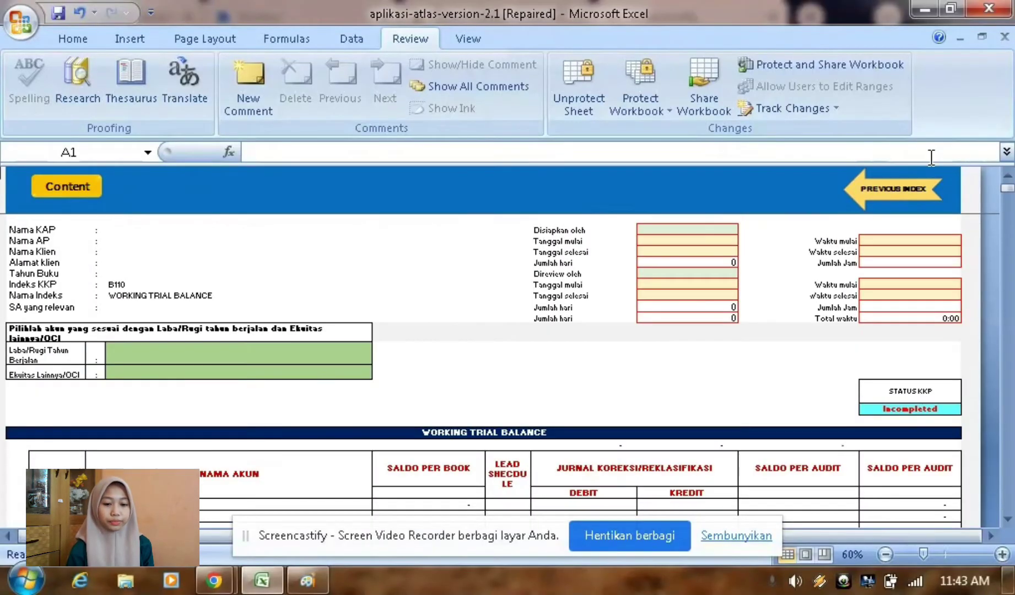
- Return to the Worksheets index and open the B120 Procedures Mapping & Lead Schedule sheet
click(903, 193)
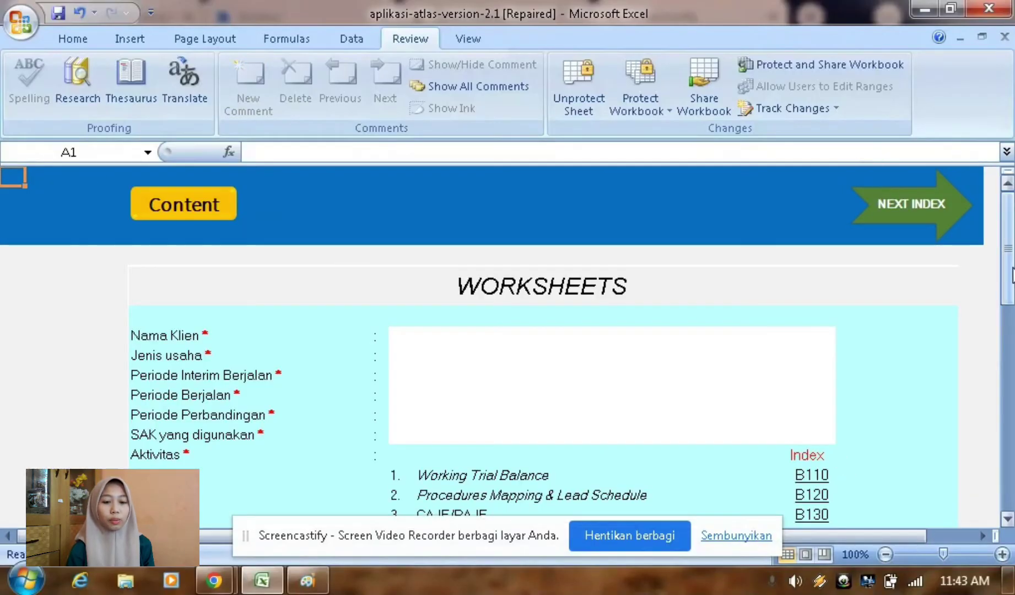
drag(1013, 274, 1012, 285)
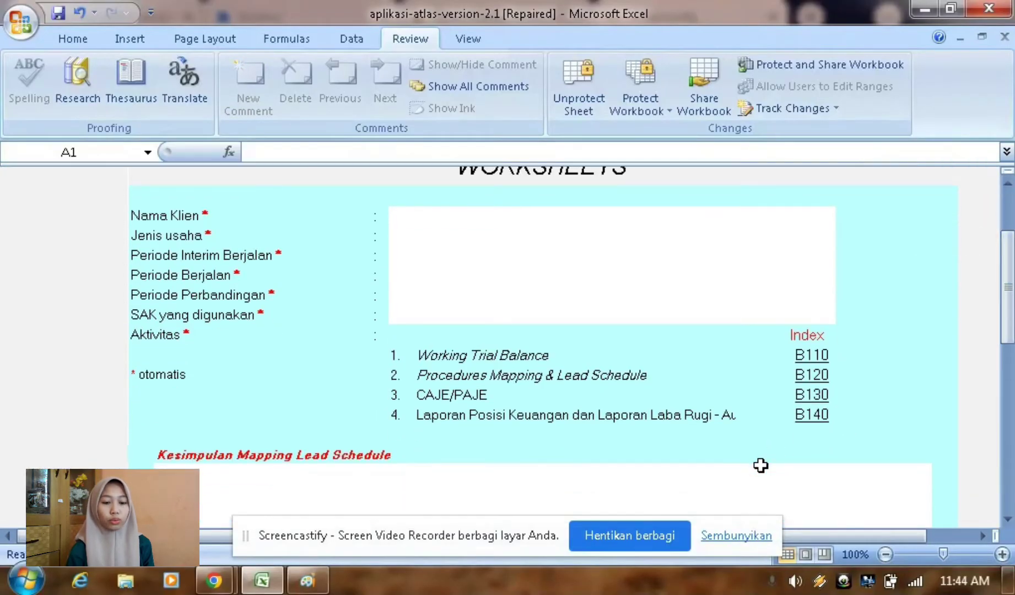
click(802, 376)
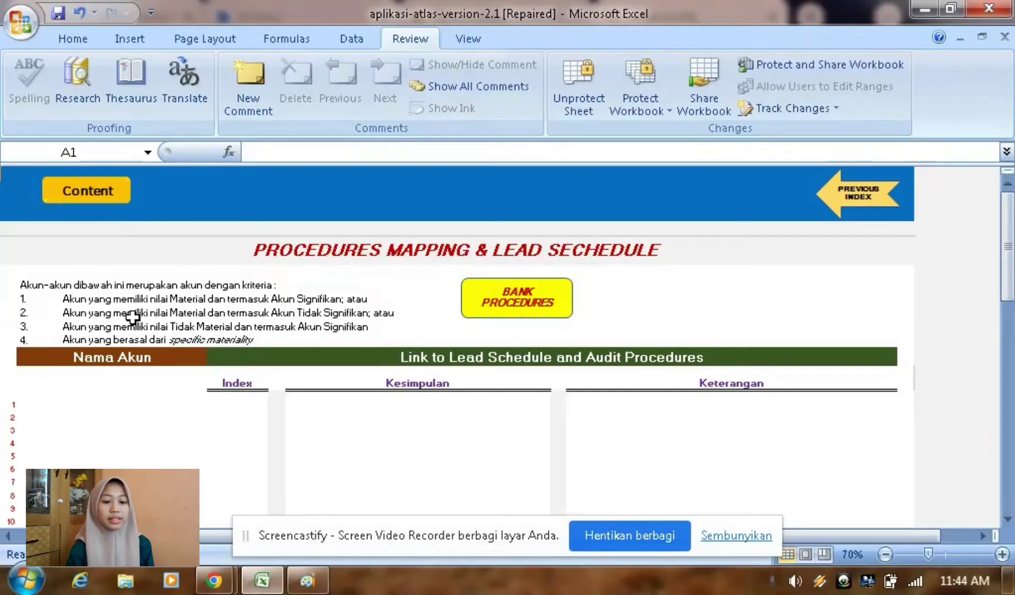
- View the Bank Procedures list and examine the Procedures Mapping table down to its Kesimpulan box
click(513, 312)
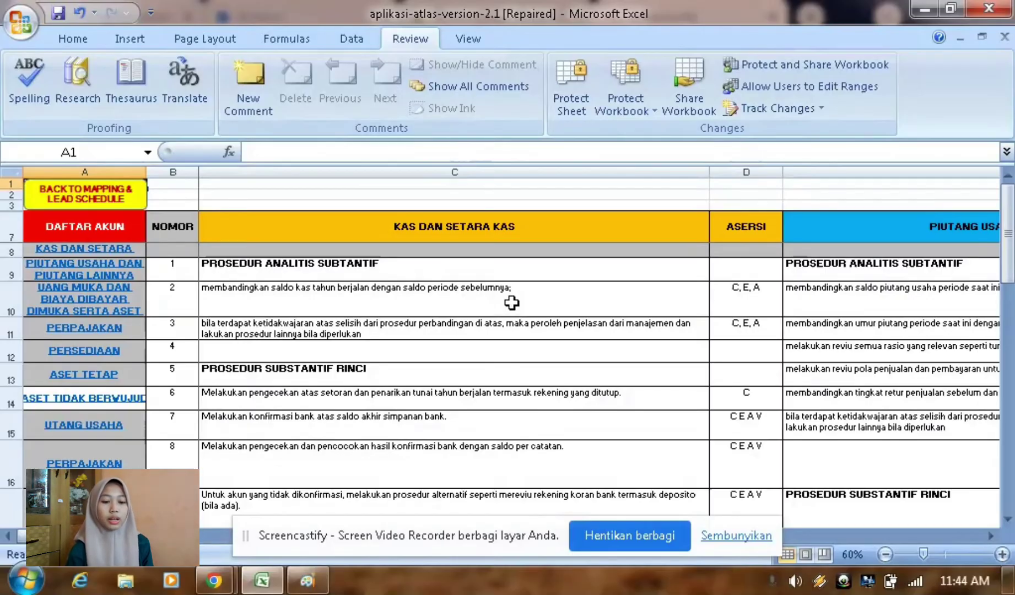
click(73, 197)
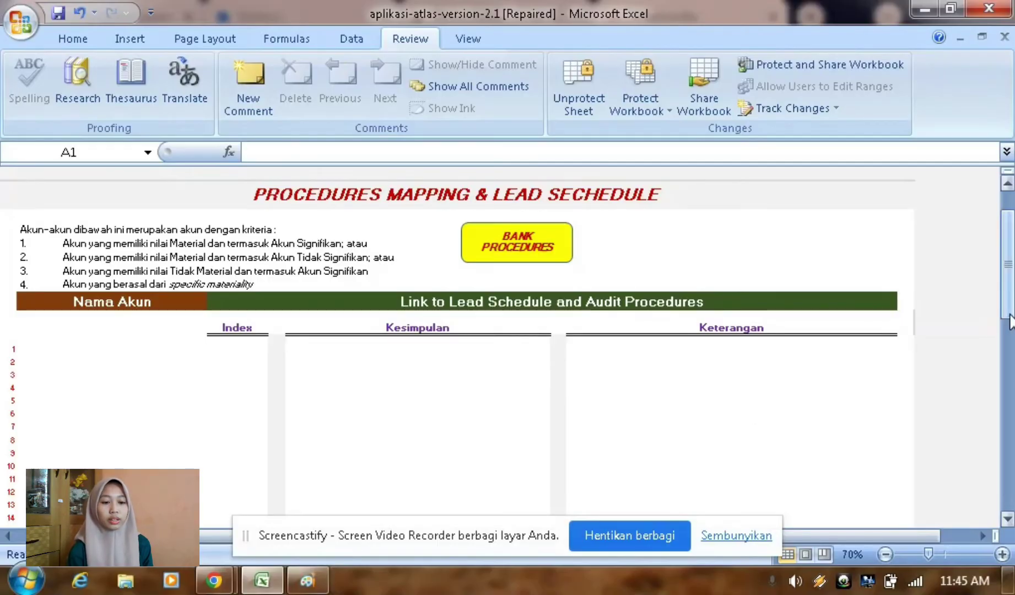
drag(1009, 308, 1012, 505)
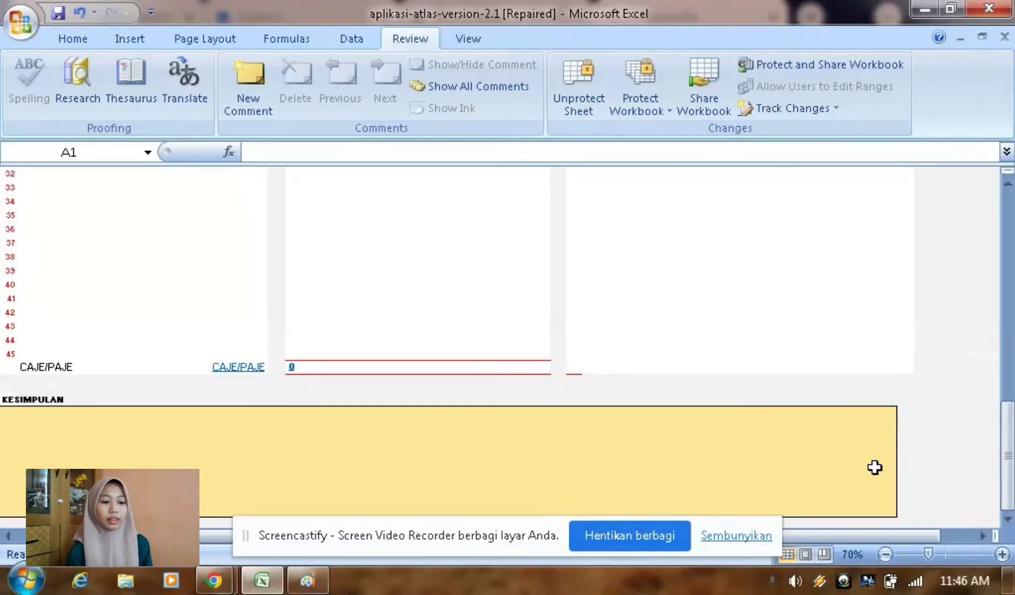
drag(1011, 491, 1011, 320)
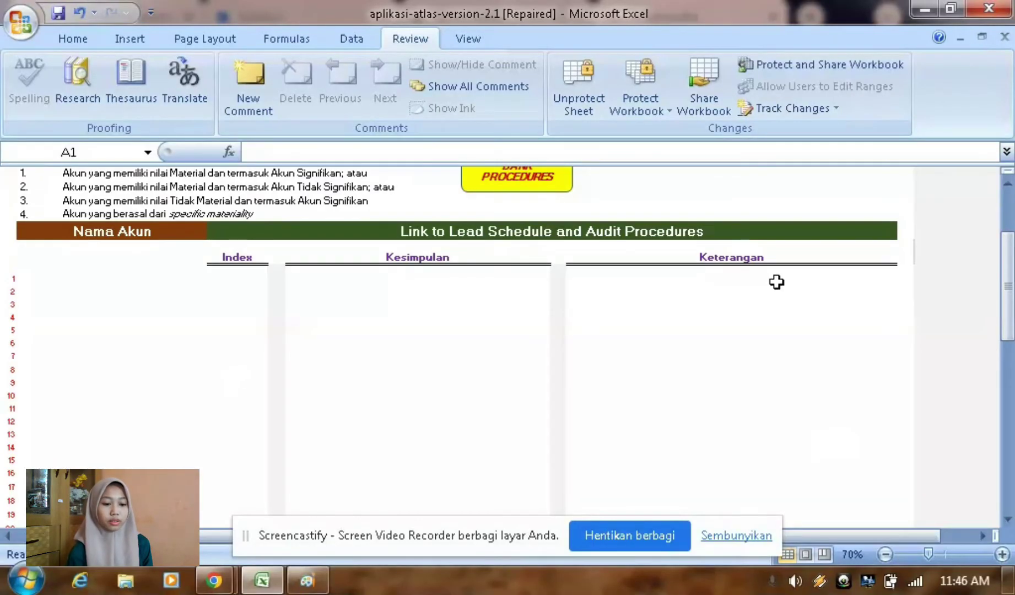
drag(1008, 287, 1007, 245)
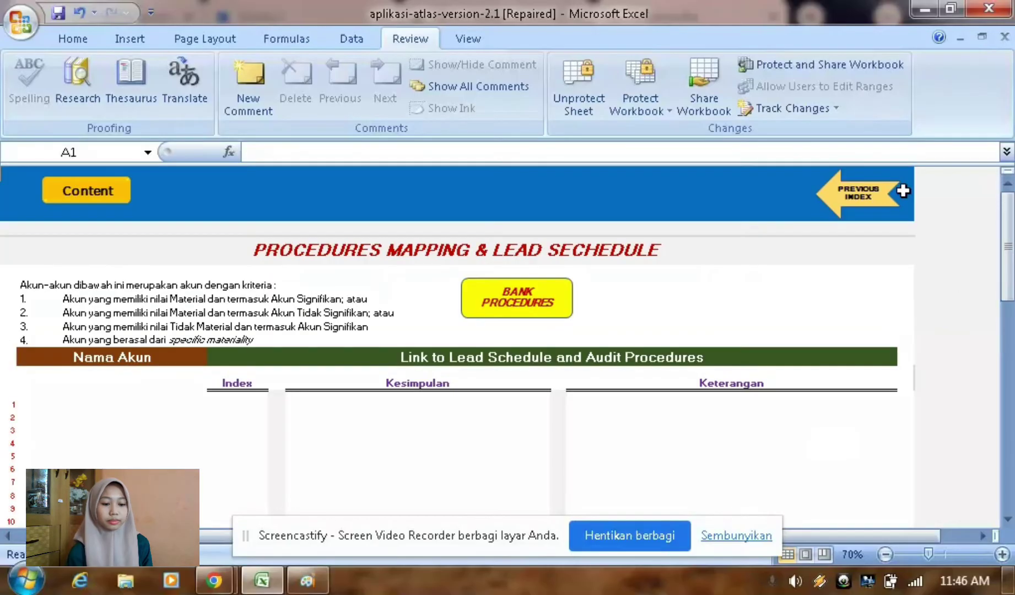
- Return to the Worksheets index and open the B130 CAJE/PAJE sheet
click(873, 201)
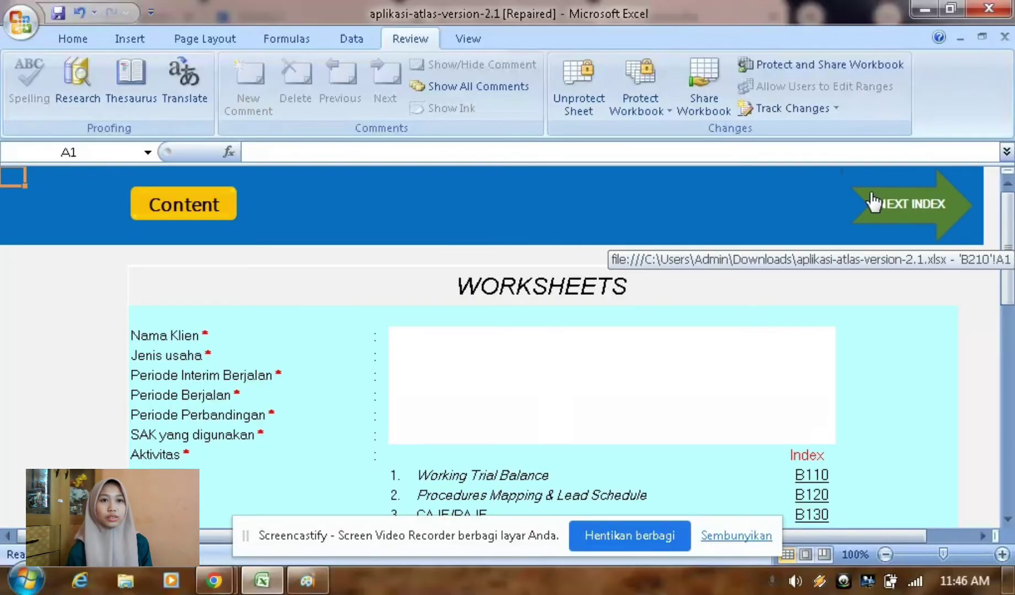
drag(1007, 292, 1007, 299)
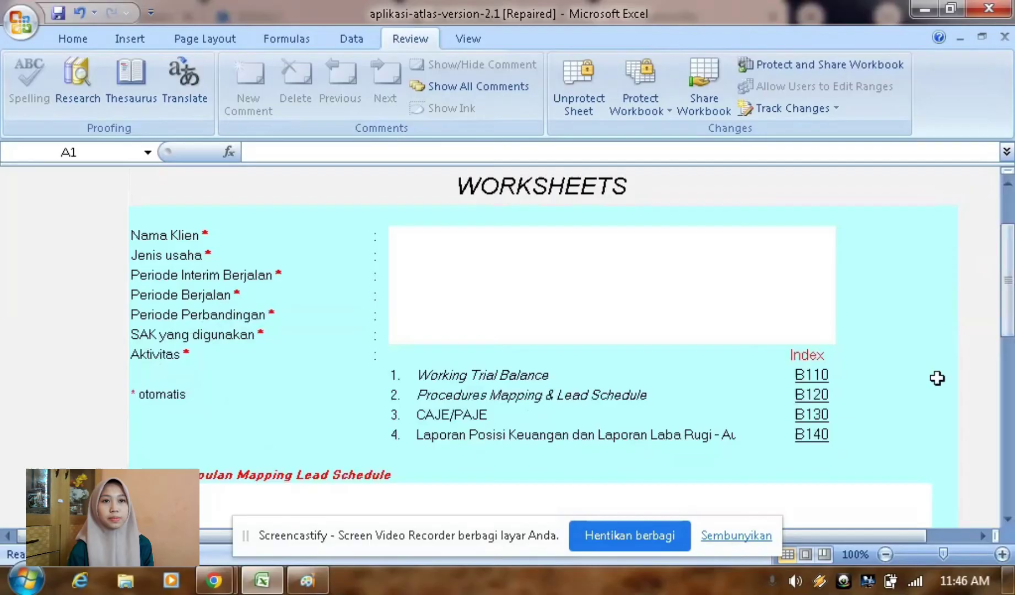
click(810, 417)
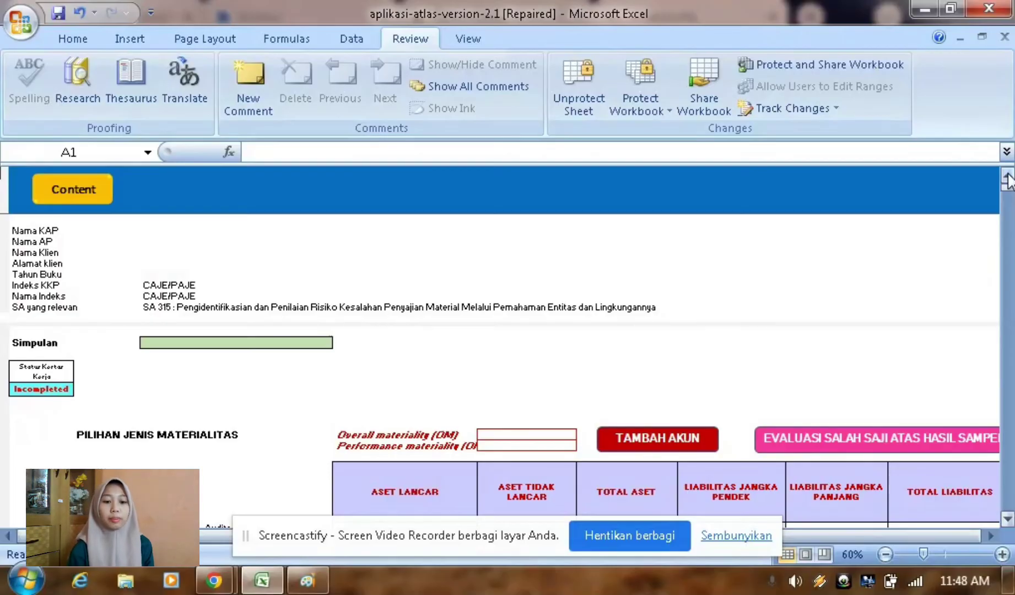
- Examine the CAJE/PAJE sheet's header, materiality table, tax rate field and box for the impact of uncorrected misstatements
click(1008, 518)
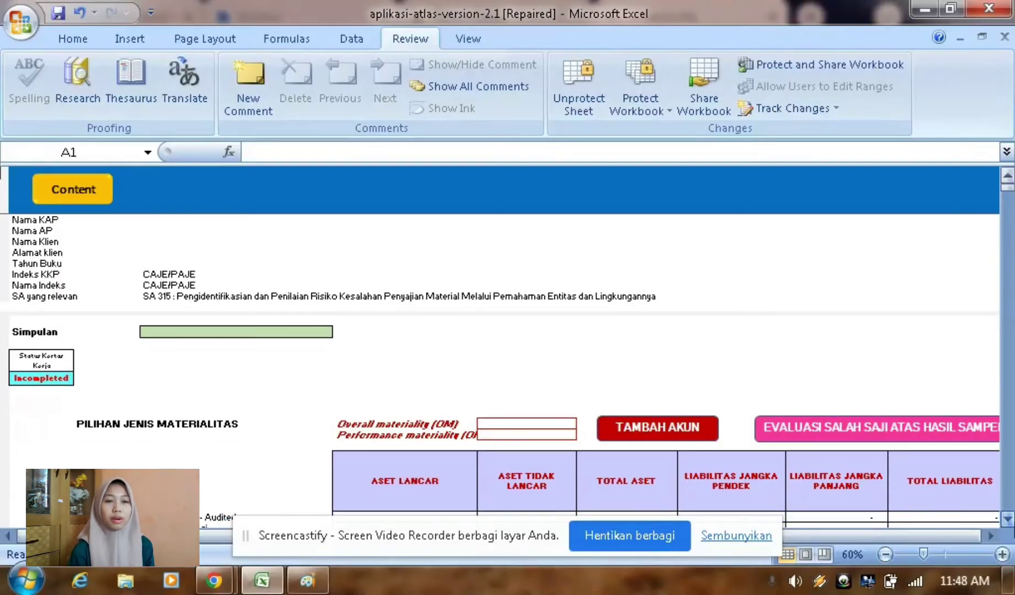
drag(1007, 519, 1007, 518)
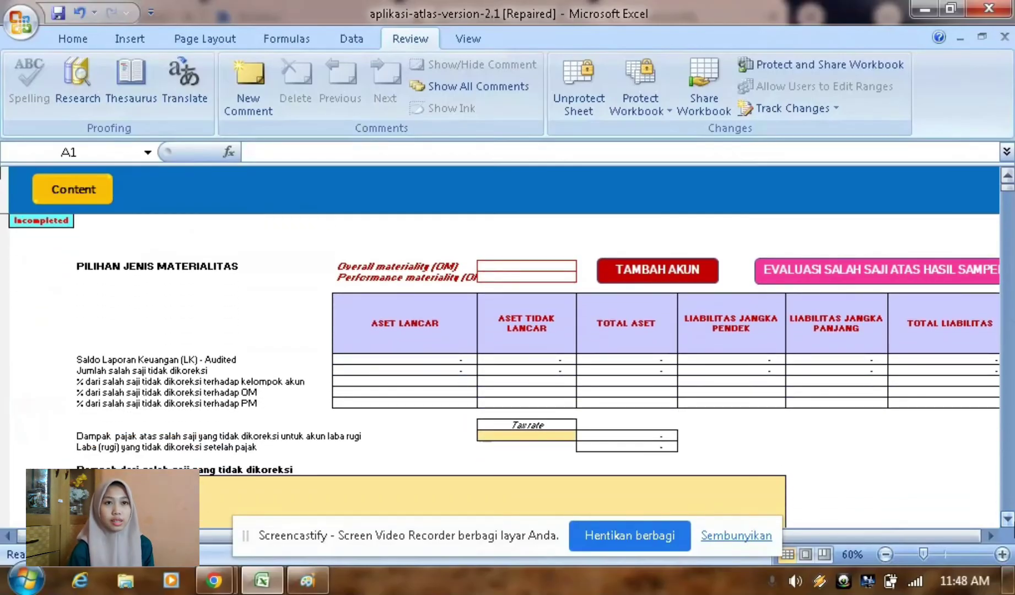
drag(1007, 519, 1008, 519)
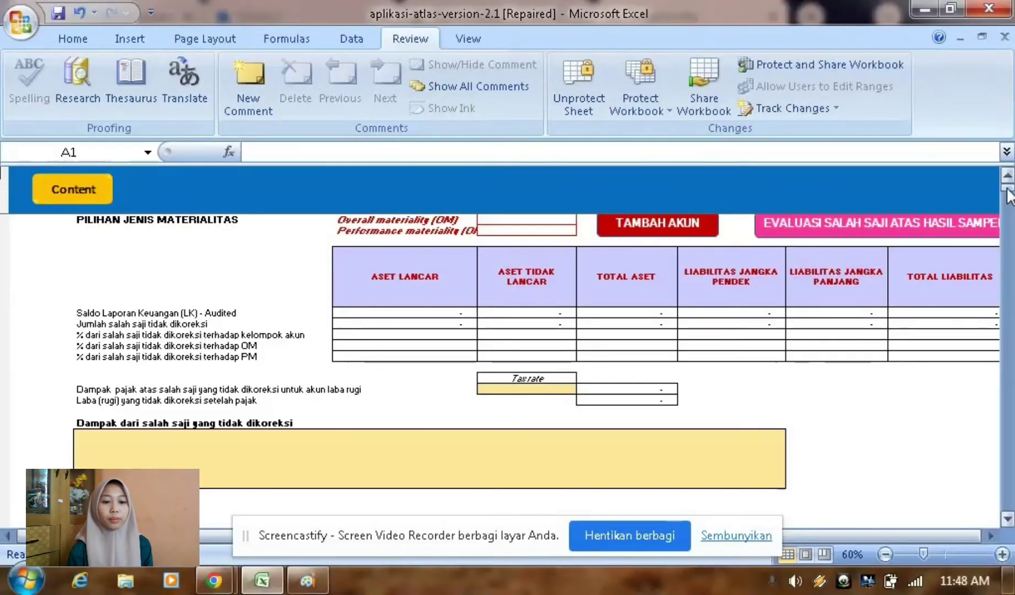
scroll(1000, 199, up, 6)
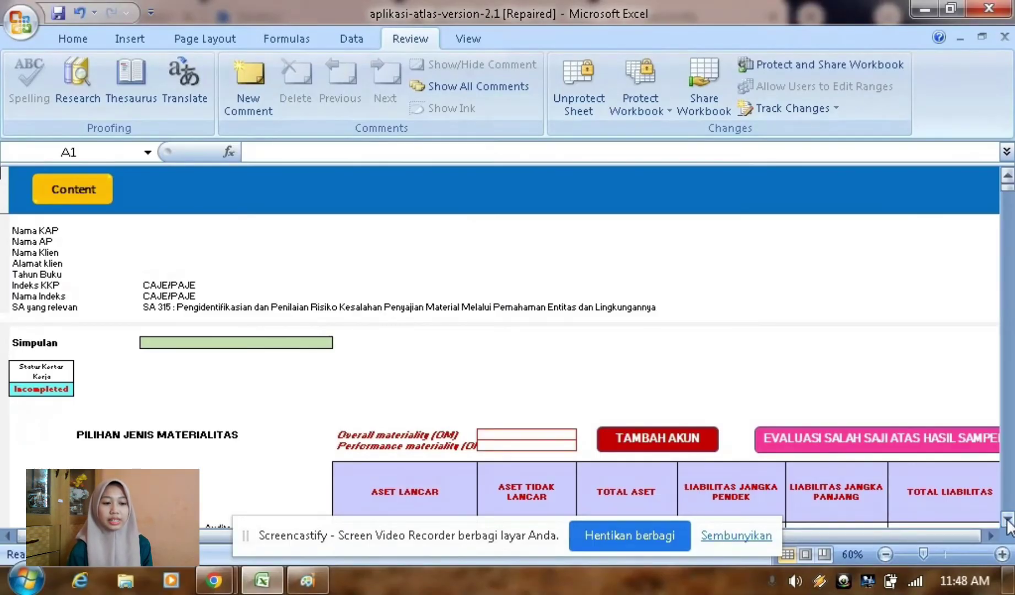
scroll(1007, 522, down, 3)
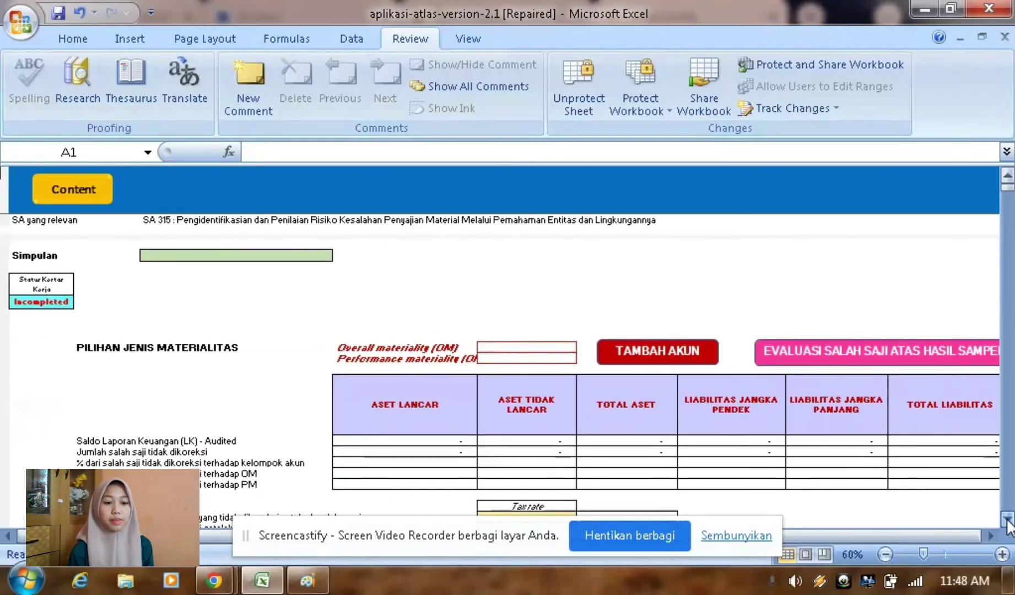
click(1007, 522)
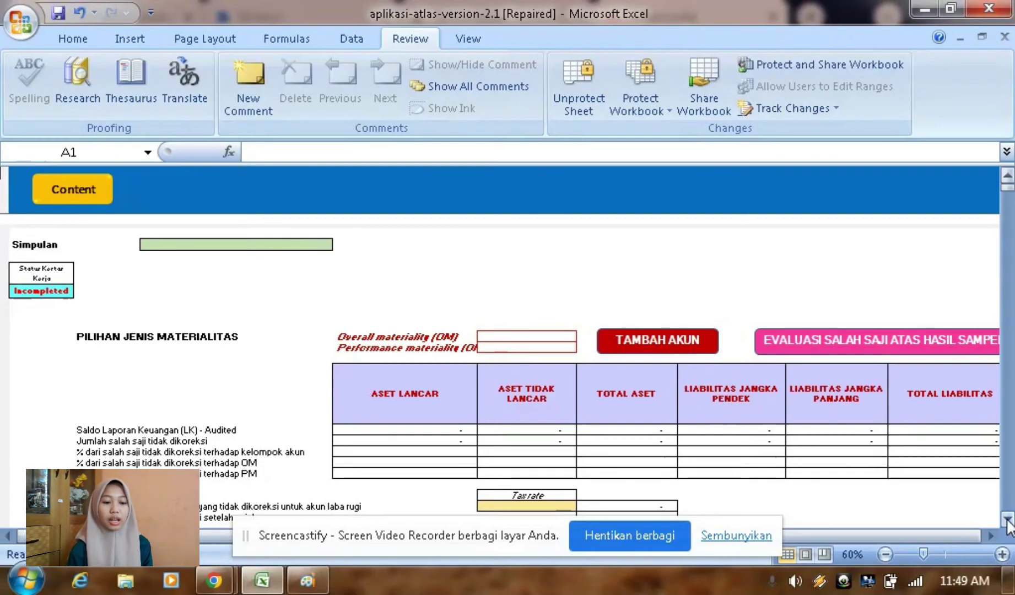
click(1008, 519)
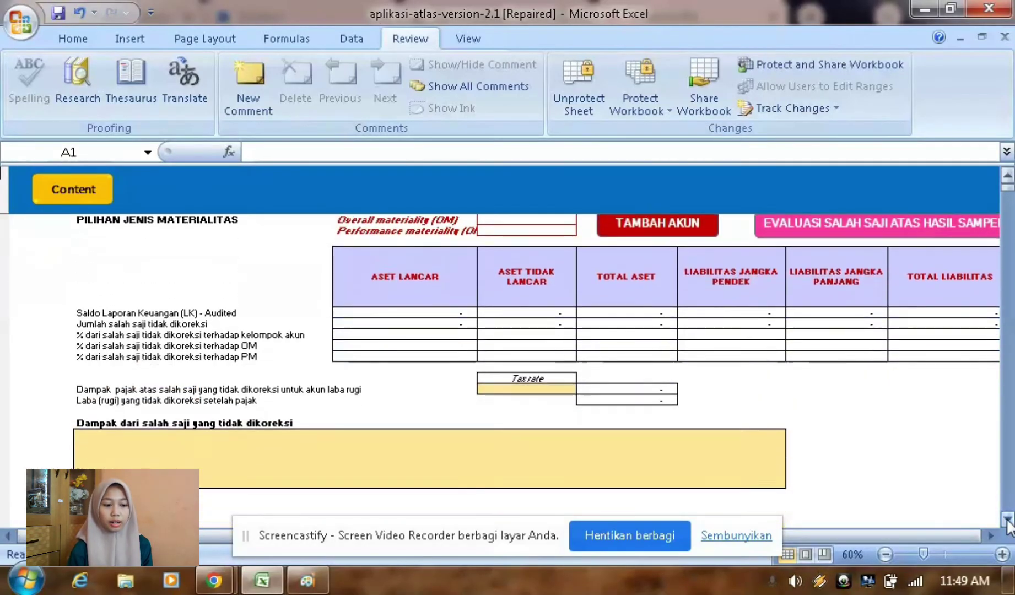
- Examine all columns of the Rincian CAJE/PAJE table, from Ref. across to Referensi KKP
drag(1008, 521, 1007, 521)
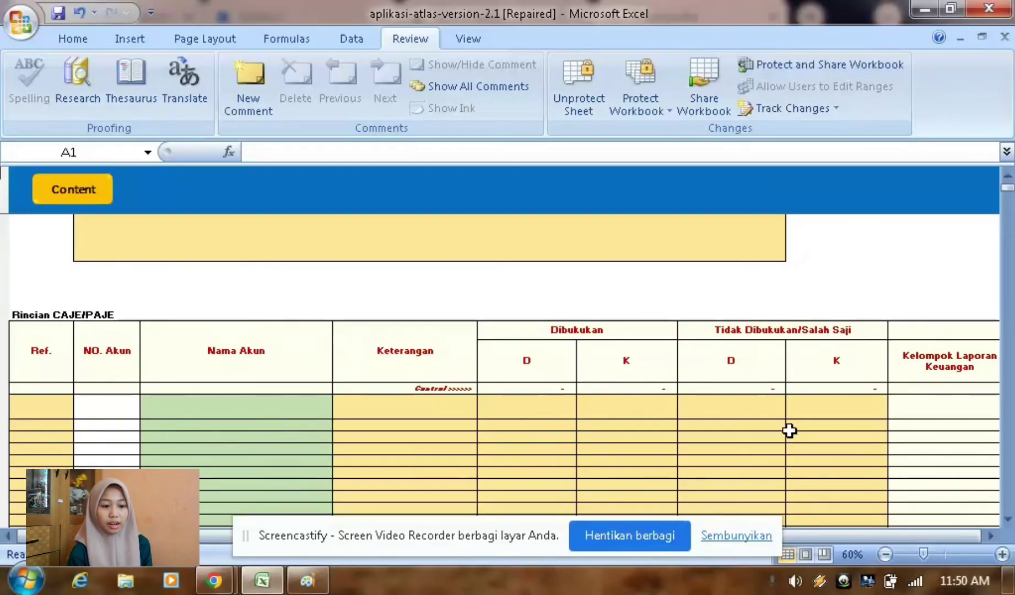
click(990, 535)
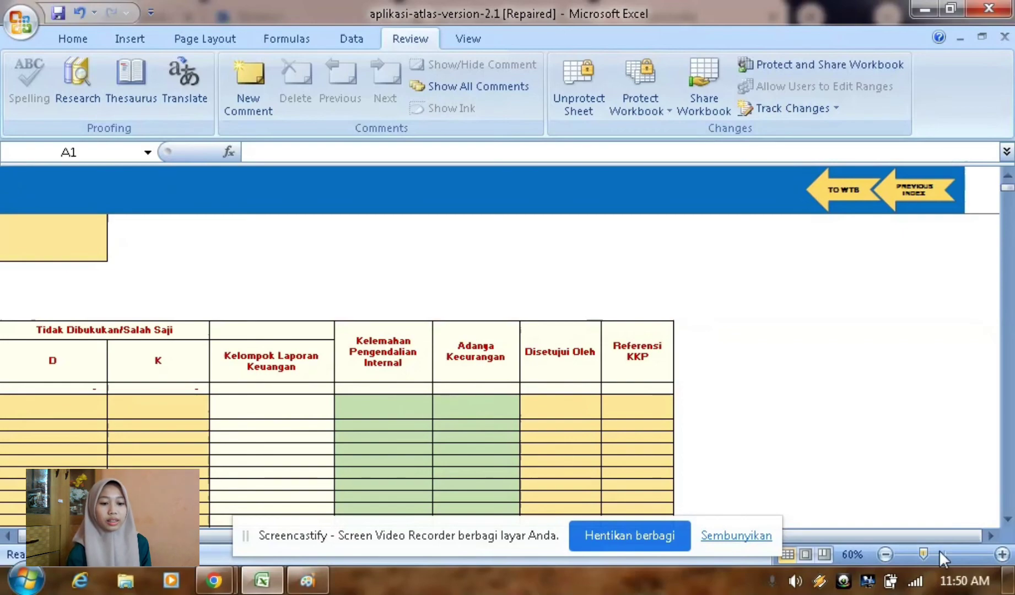
click(886, 552)
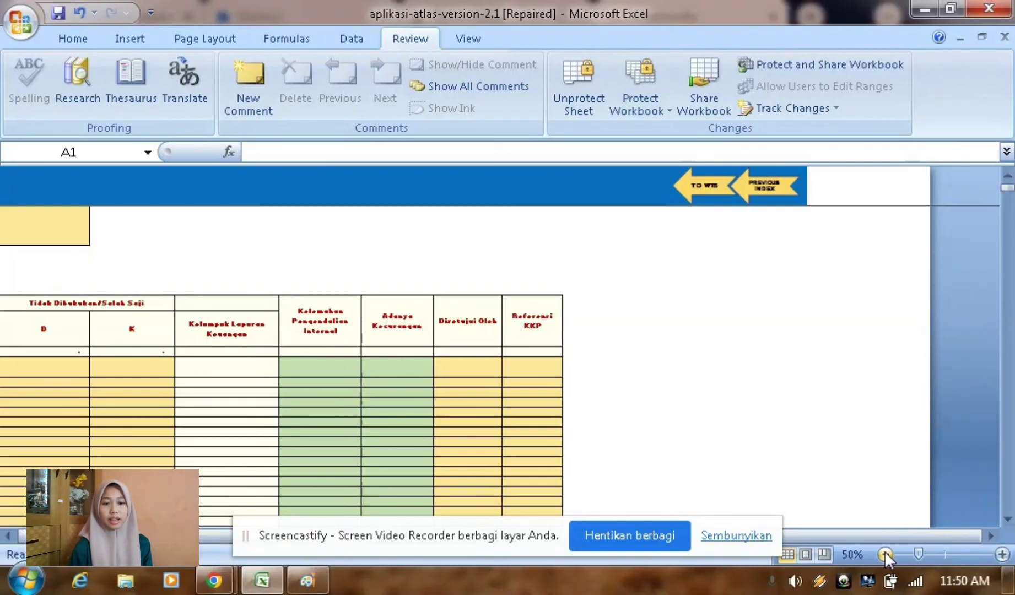
drag(880, 533, 780, 536)
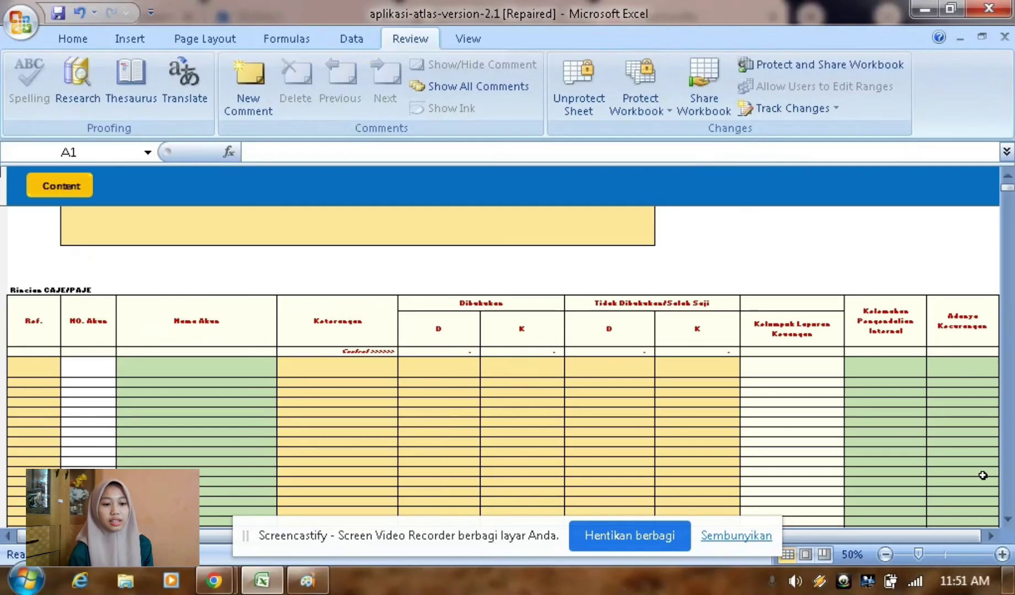
- Return from the CAJE/PAJE sheet to the Worksheets index and open the B140 Laporan Posisi Keuangan dan Laporan Laba Rugi sheet
click(1001, 554)
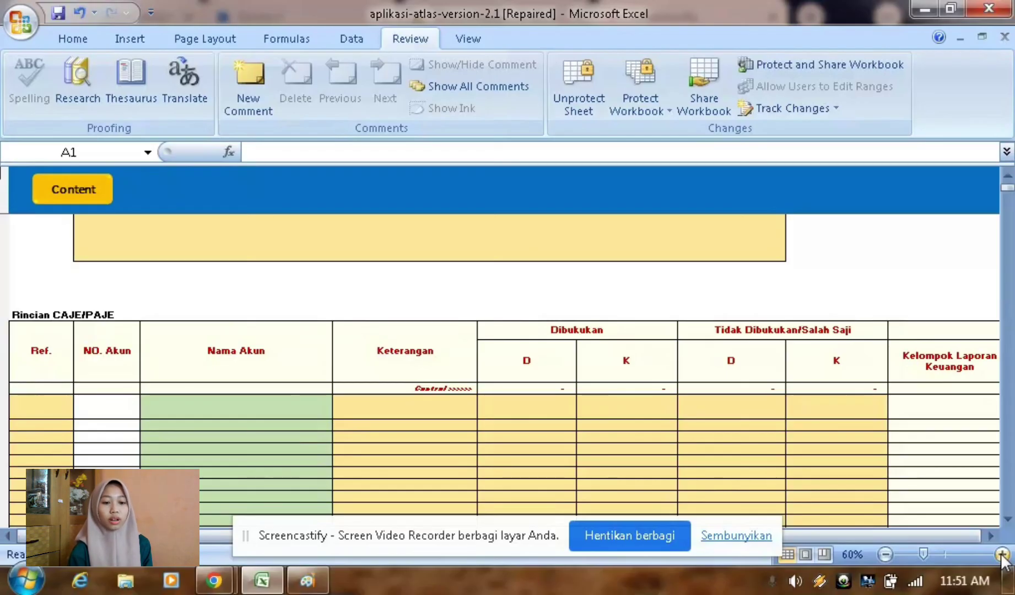
drag(1008, 188, 1007, 175)
drag(903, 536, 923, 536)
click(708, 195)
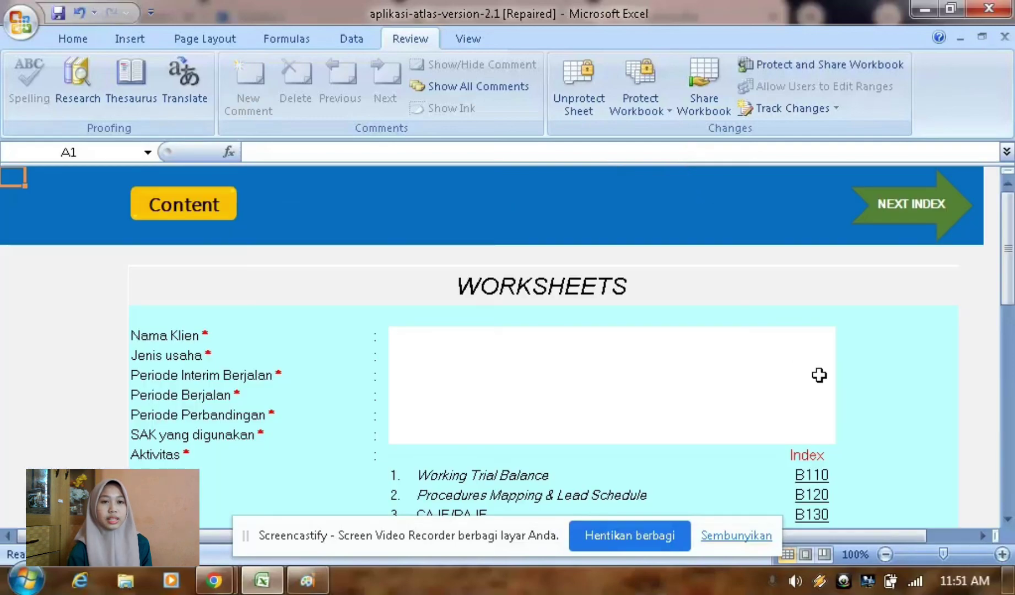
drag(1007, 243, 1007, 282)
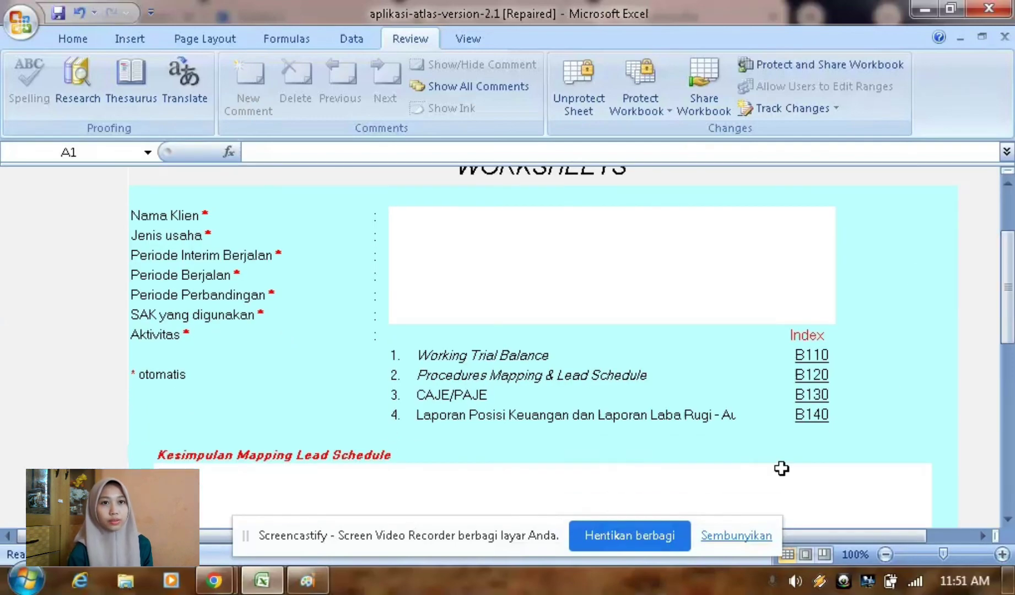
click(808, 417)
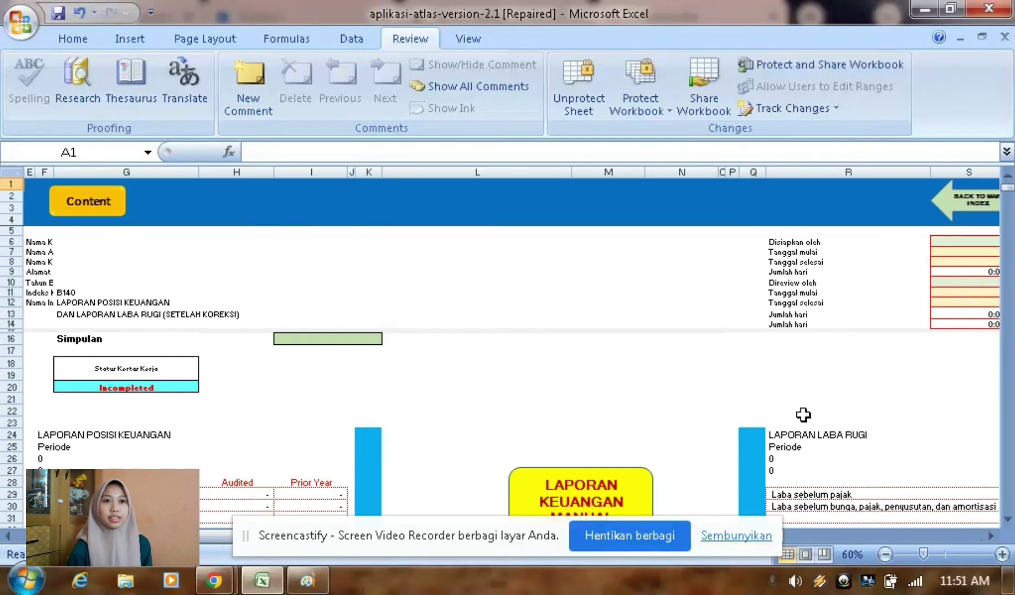
- Examine the B140 sheet's header, Simpulan field and financial position and profit-and-loss summaries, and open Laporan Keuangan Manual
click(888, 560)
click(888, 561)
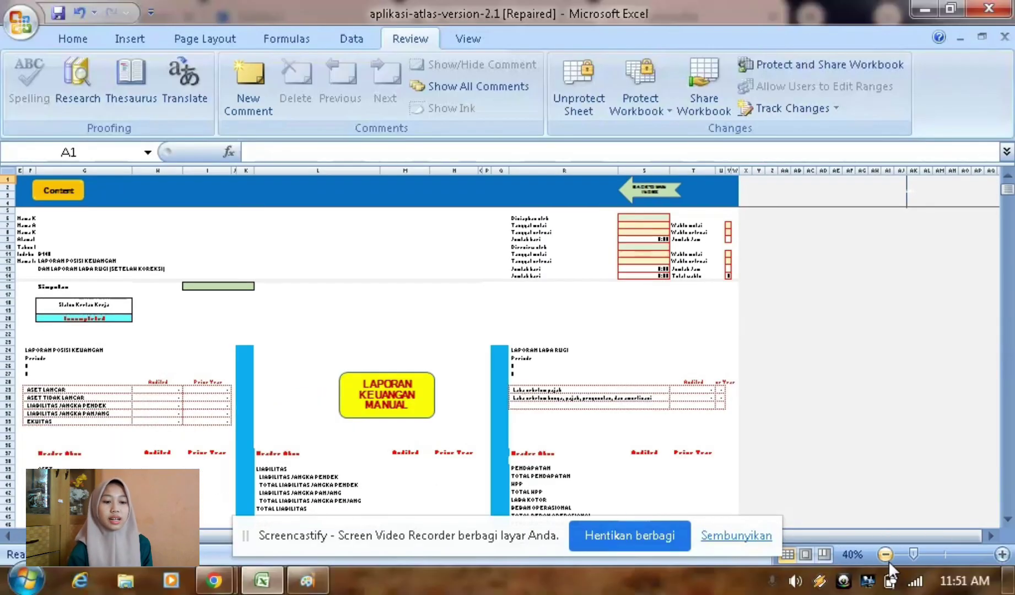
click(1002, 554)
click(1002, 554)
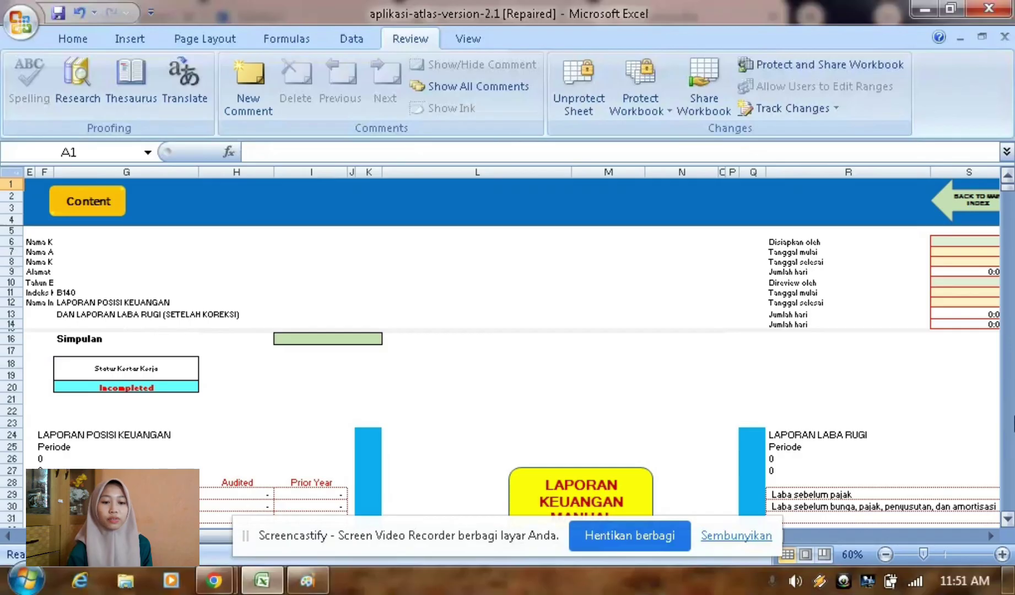
click(1007, 519)
click(1007, 519)
click(1008, 520)
click(1008, 519)
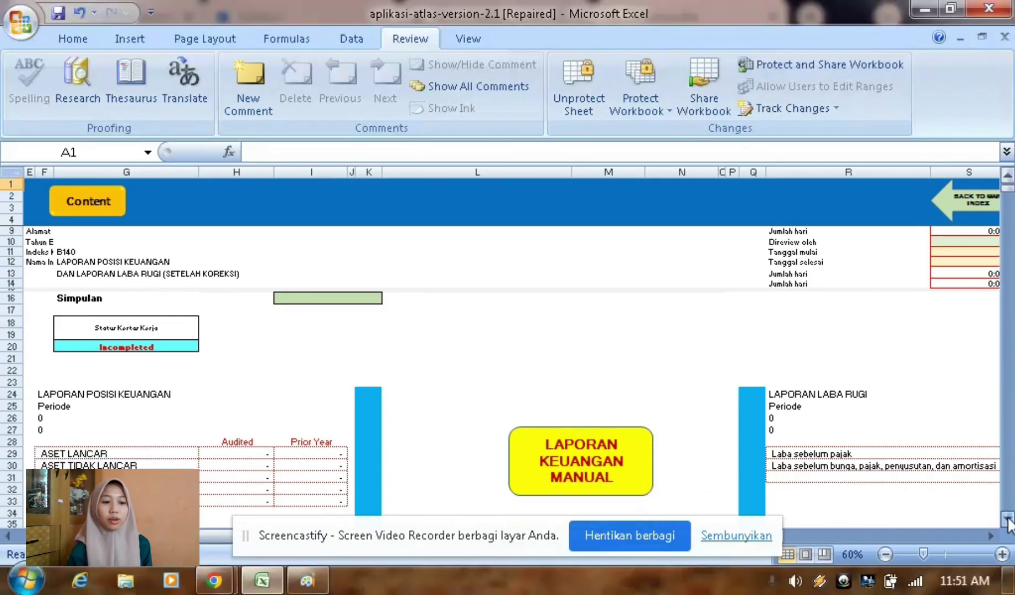
click(1007, 520)
click(1007, 520)
click(1007, 519)
click(1007, 520)
click(1007, 520)
click(1007, 520)
click(1008, 520)
click(1007, 520)
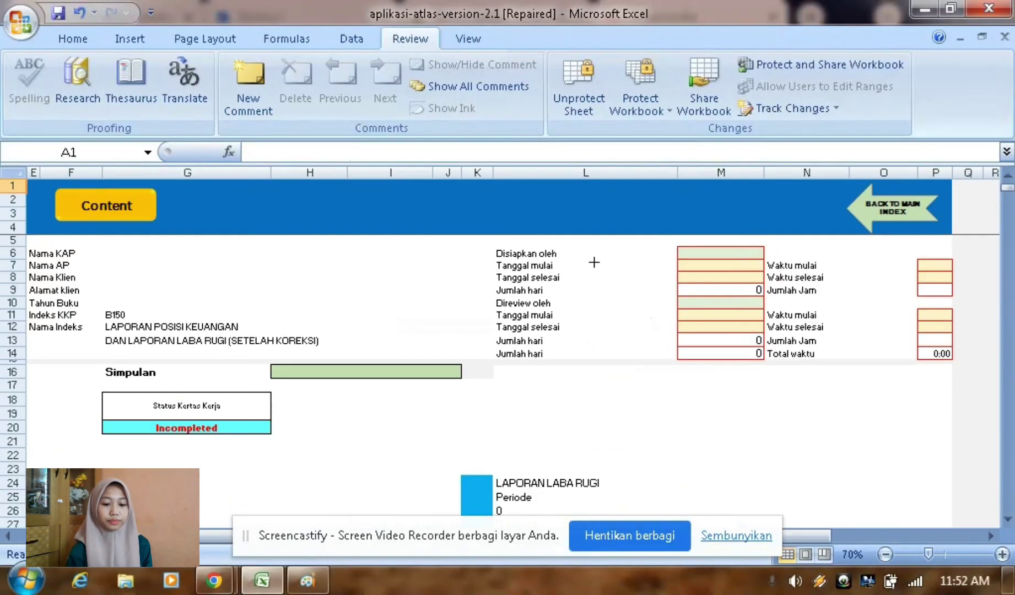
- Examine the B150 manual report from the summary tables down through the Aset Lancar and Aset Tidak Lancar accounts
click(1008, 520)
click(1007, 520)
click(1008, 519)
click(1007, 520)
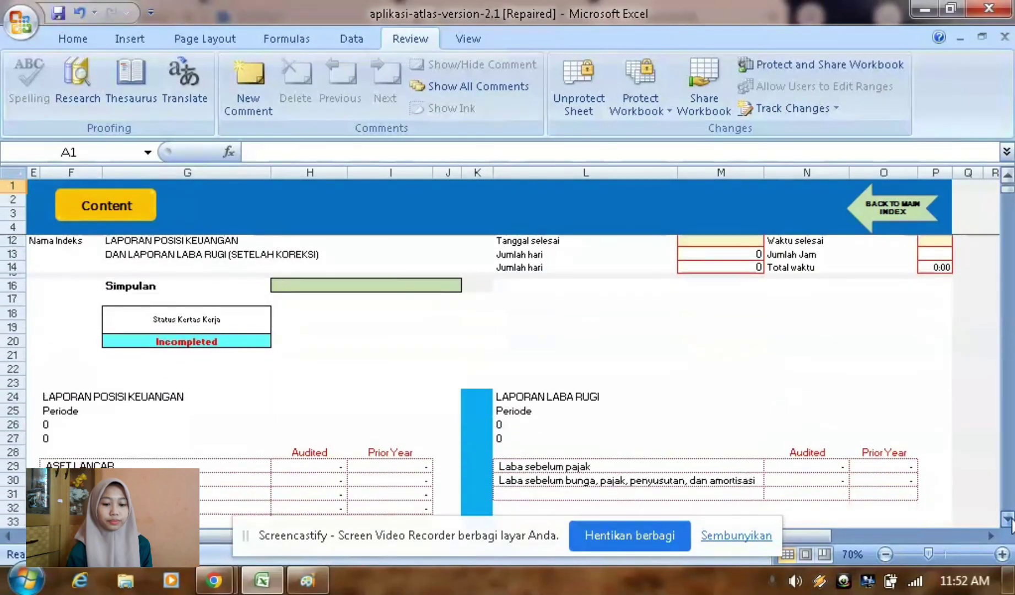
click(1007, 520)
click(1008, 520)
click(1007, 520)
click(1007, 519)
click(1007, 519)
click(1007, 520)
click(1007, 520)
click(1007, 519)
click(1007, 520)
click(1008, 520)
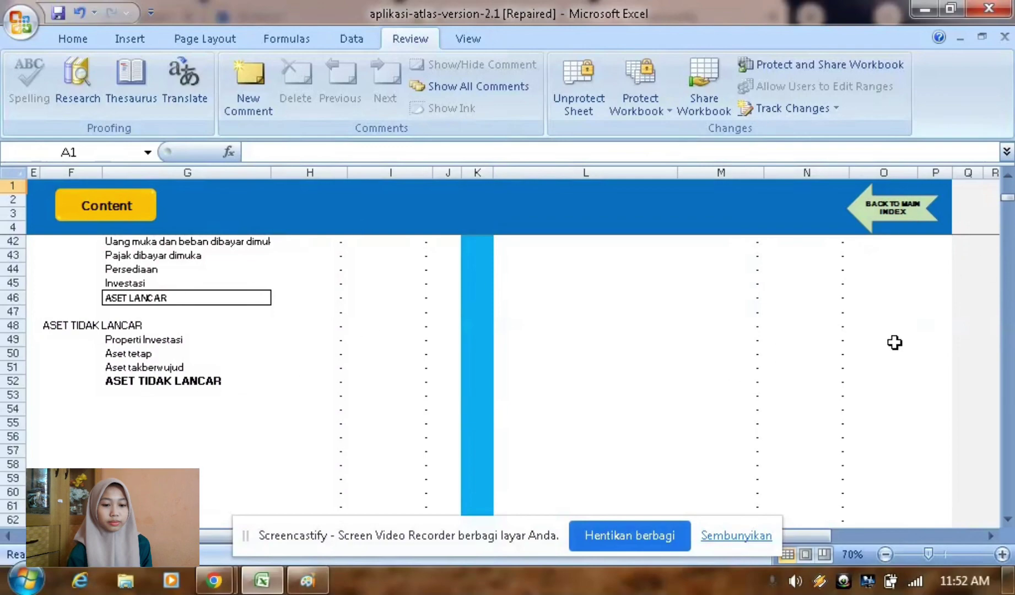
- Return to the Worksheets index and go back to the main ATLAS Content page
click(906, 229)
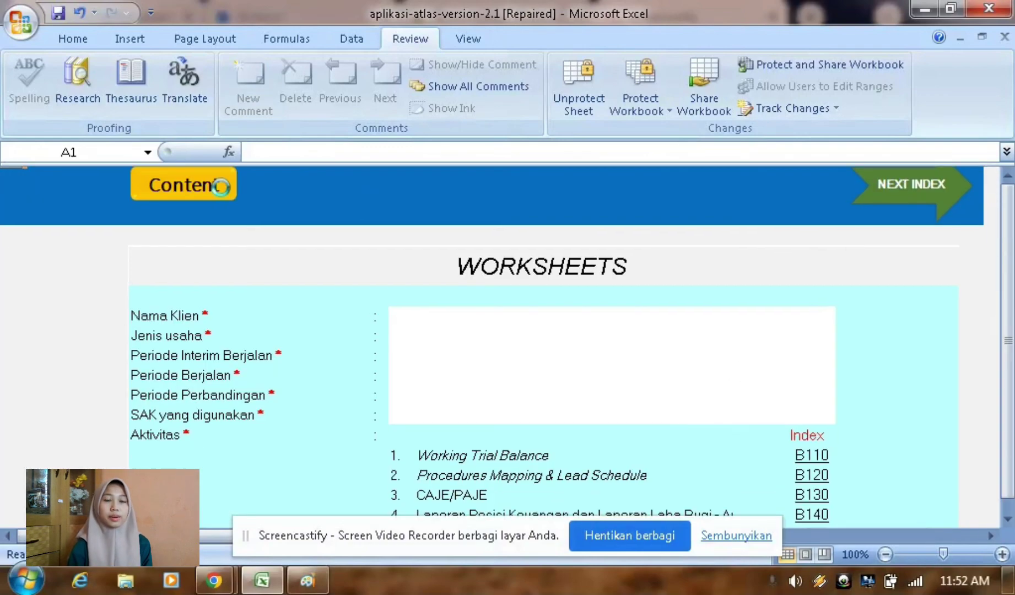
click(220, 186)
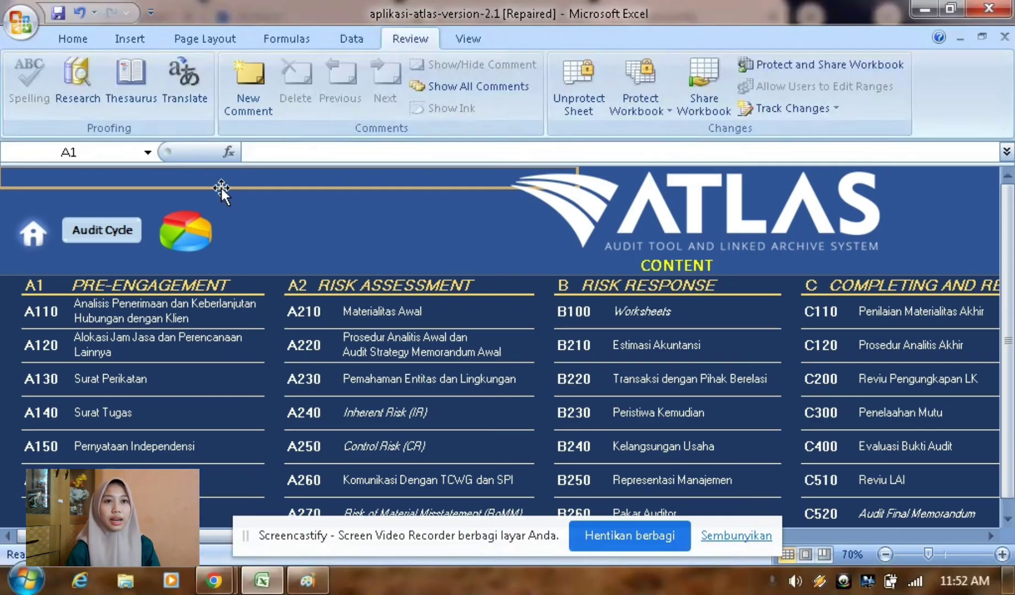